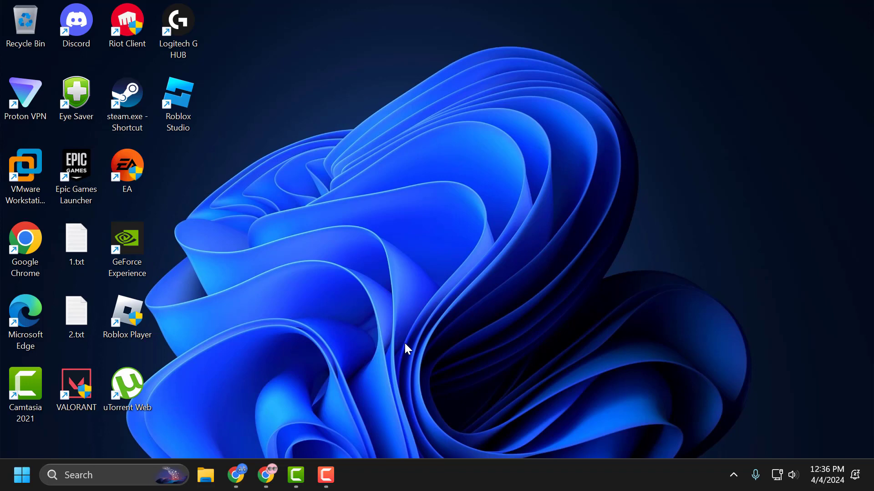
From the Start menu reach Installed apps, search 'roblox' and bring up Roblox's more-actions menu
right_click(27, 470)
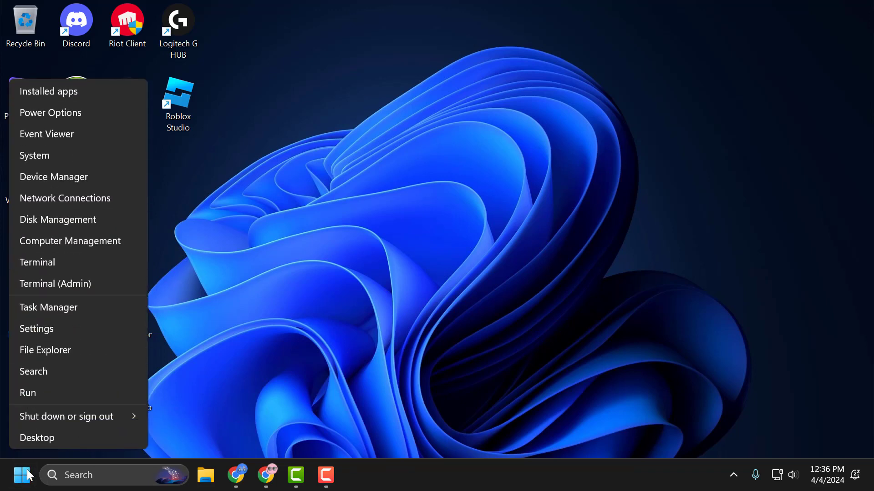
click(69, 94)
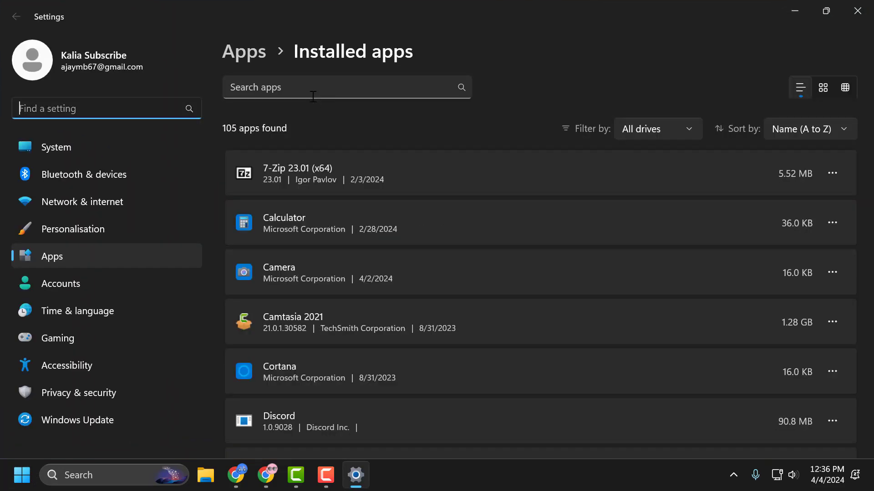
click(313, 91)
text(robl)
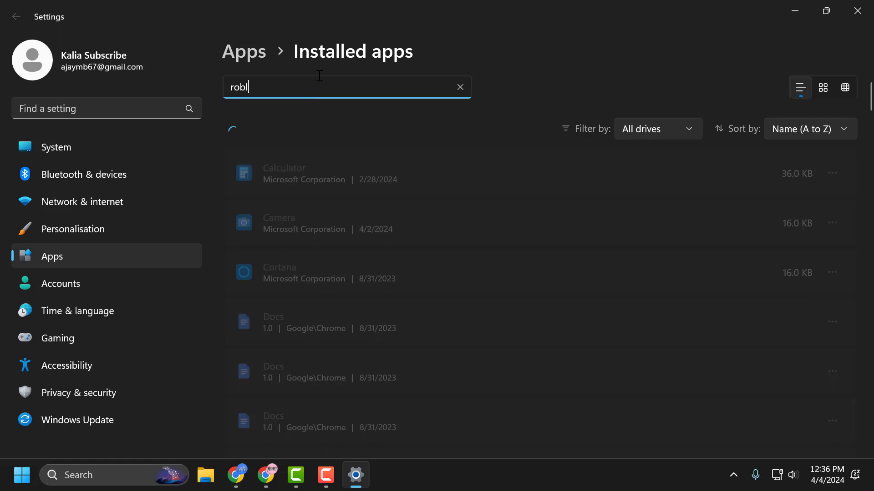
text(ox)
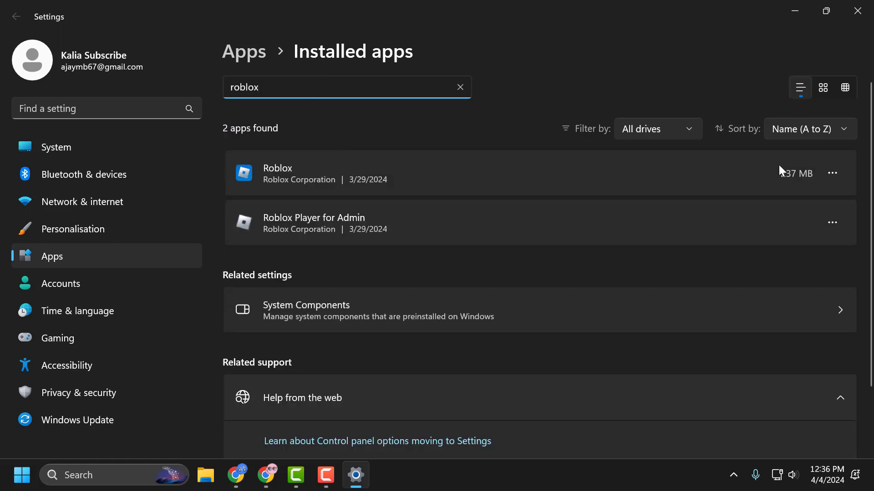
click(833, 174)
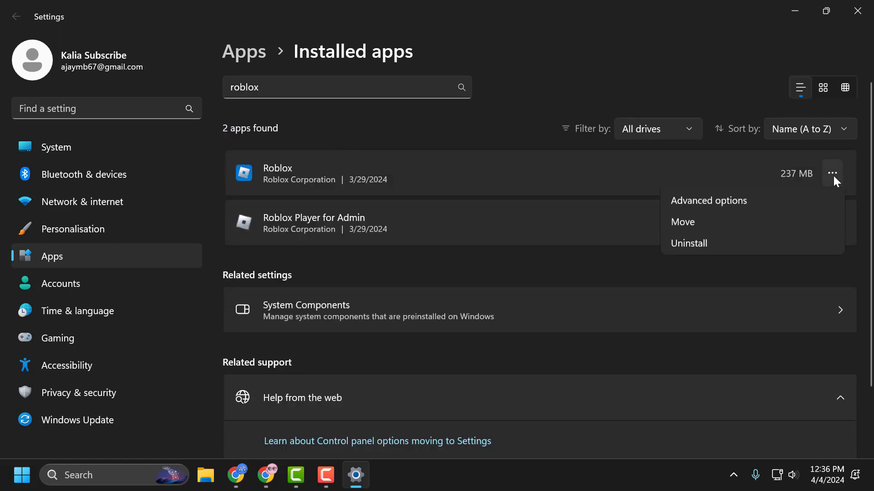
Reset Roblox from its Advanced options, confirming data deletion, then close Settings
click(699, 207)
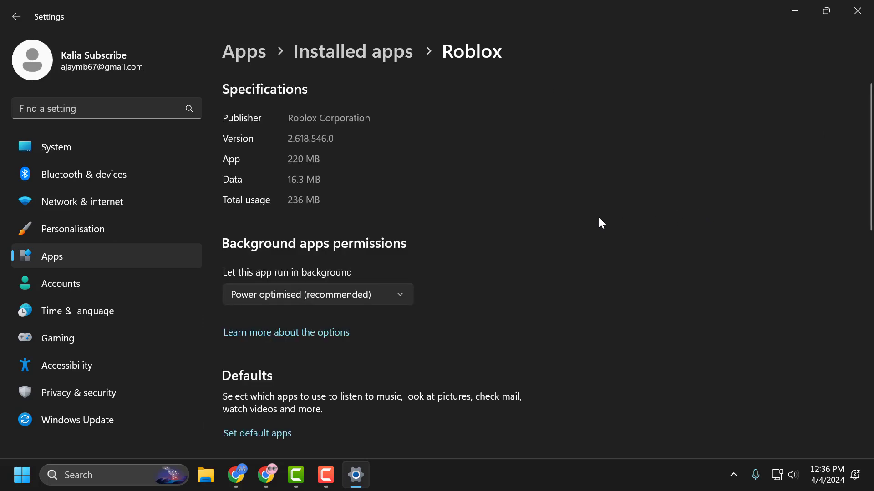
scroll(466, 226, down, 3)
scroll(465, 230, down, 2)
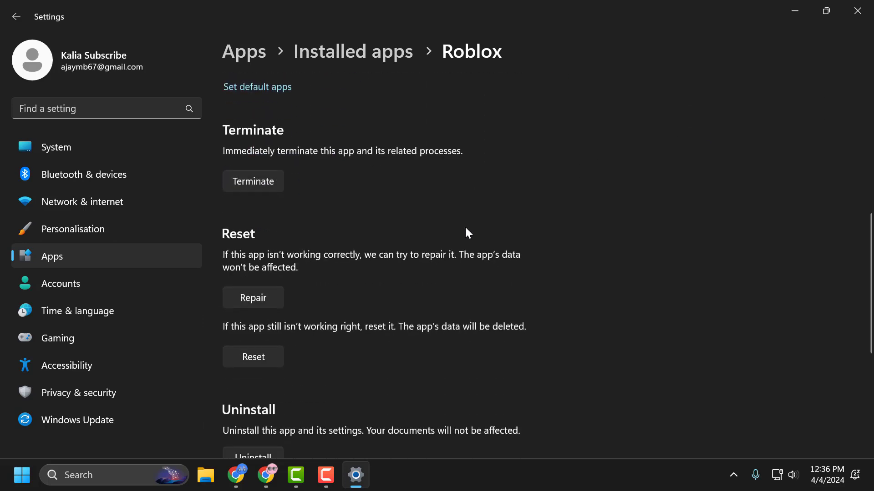
click(244, 361)
click(311, 319)
click(857, 11)
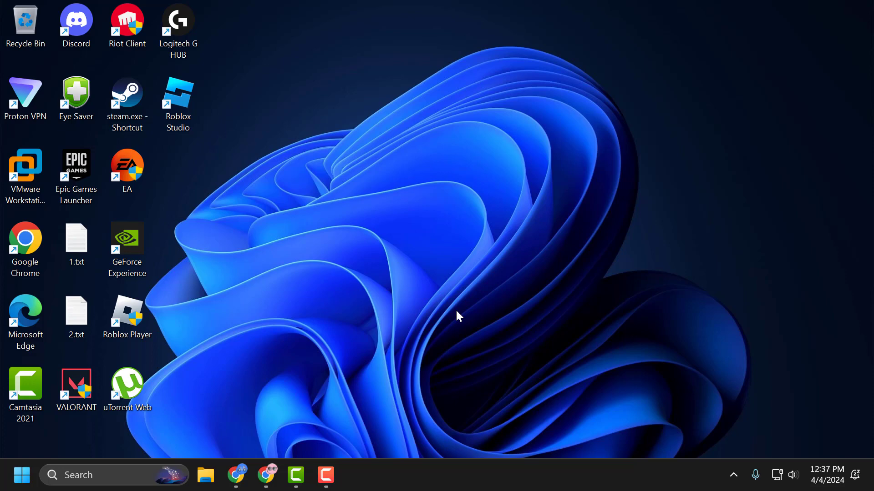
Search Windows for 'view network connections' and reach the Network Connections window
click(136, 471)
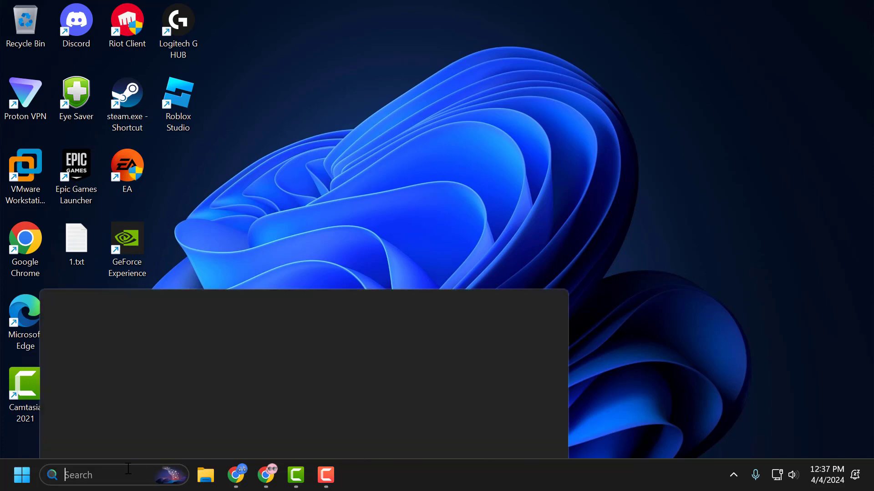
text(view )
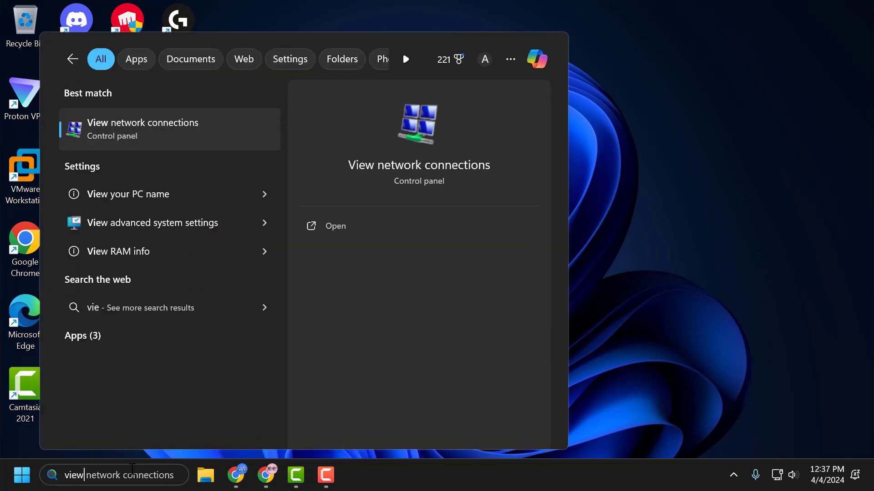
text(netwo)
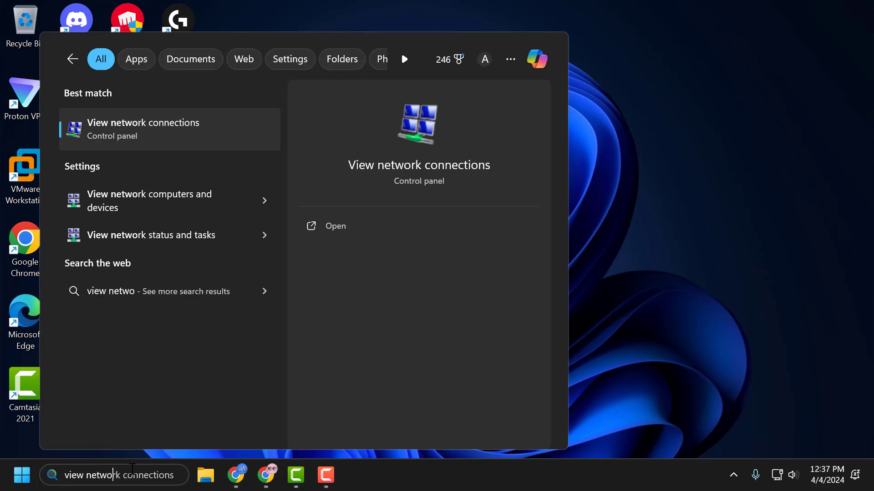
text(rk)
click(182, 131)
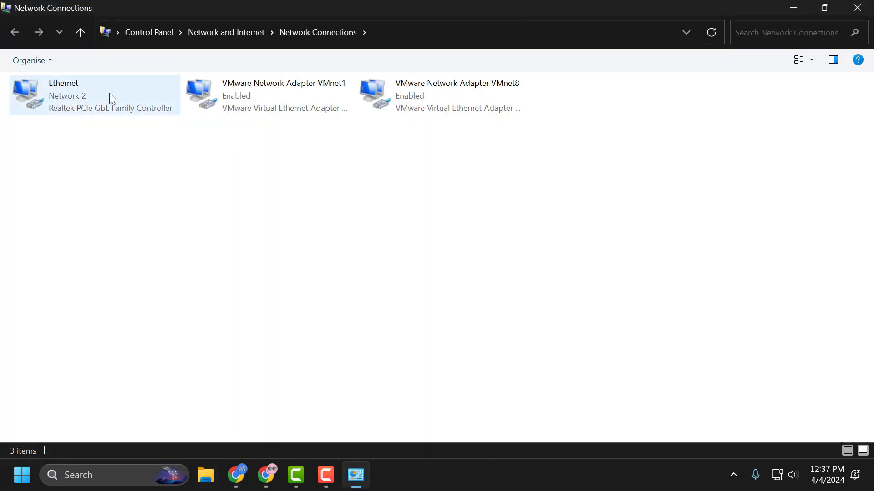
From Ethernet's Properties, reach the Internet Protocol Version 4 (TCP/IPv4) properties
right_click(102, 95)
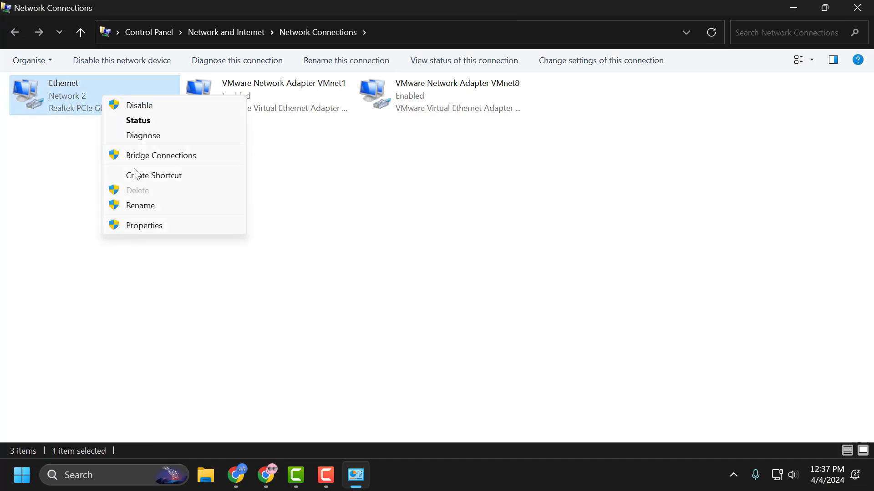
click(142, 228)
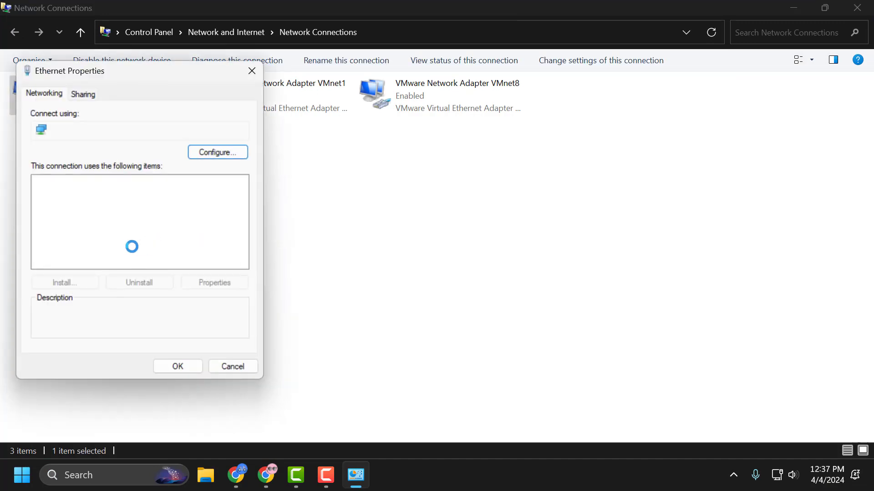
click(132, 242)
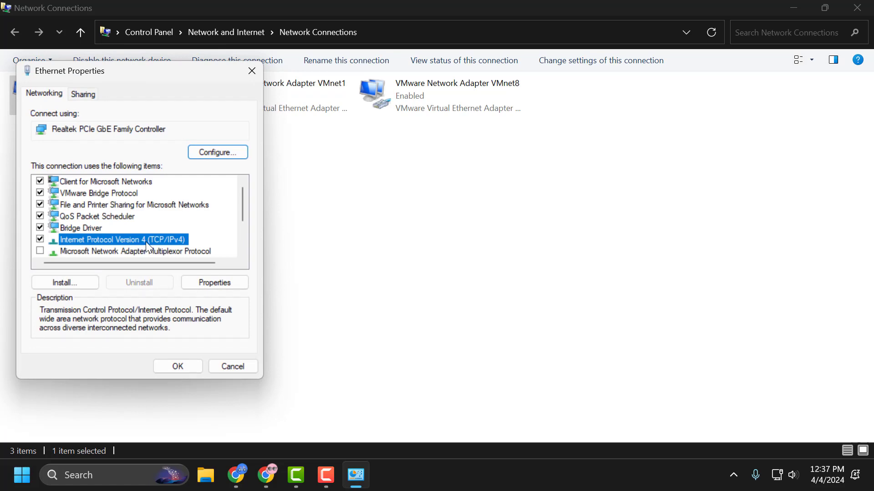
click(197, 287)
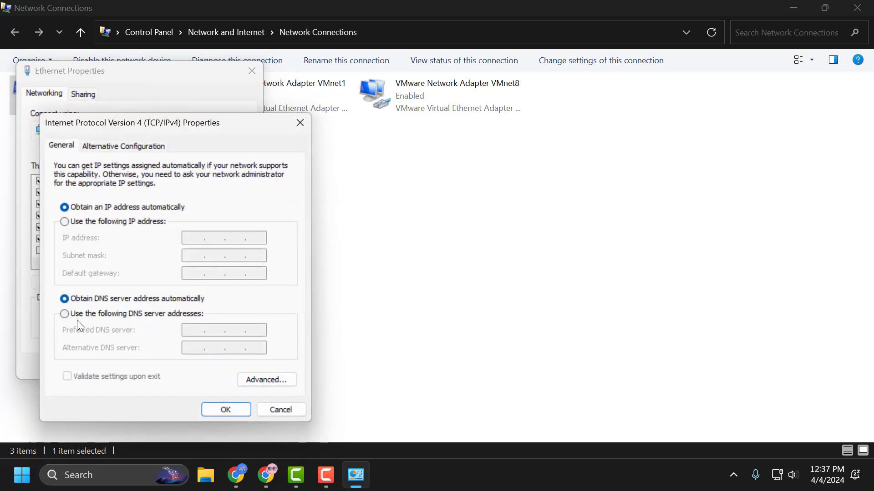
Set manual DNS servers 1.1.1.1 and 1.0.0.1 with 'Validate settings upon exit' ticked, and confirm with OK
click(81, 315)
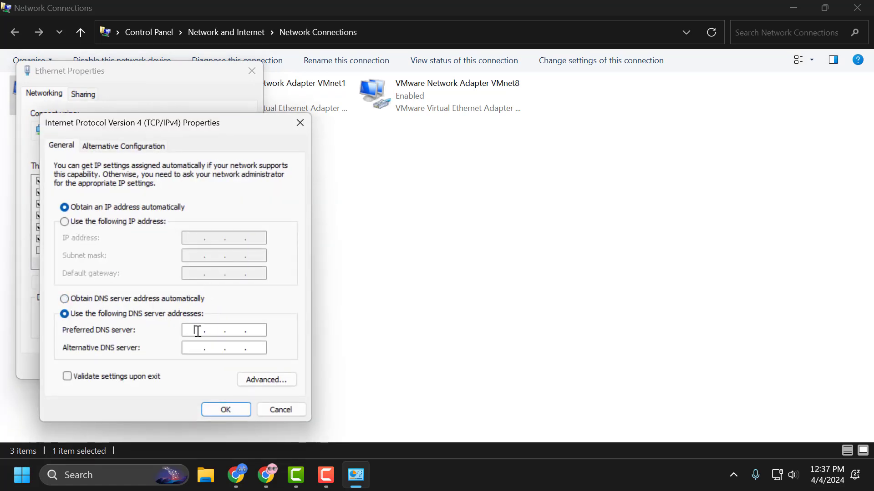
text(1.1.1)
text(.1)
click(193, 349)
text(1)
text(.0.0.1)
click(67, 377)
click(212, 407)
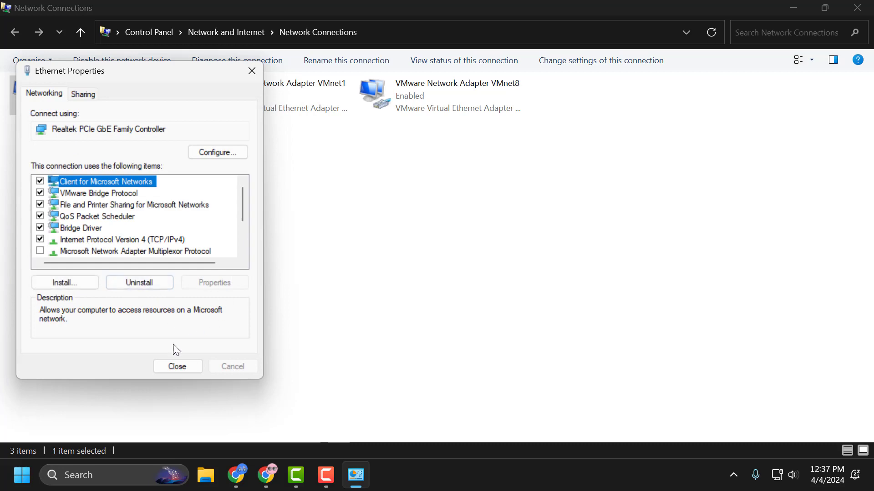
Close Ethernet Properties and the Windows Network Diagnostics troubleshooter, leaving the desktop
click(180, 367)
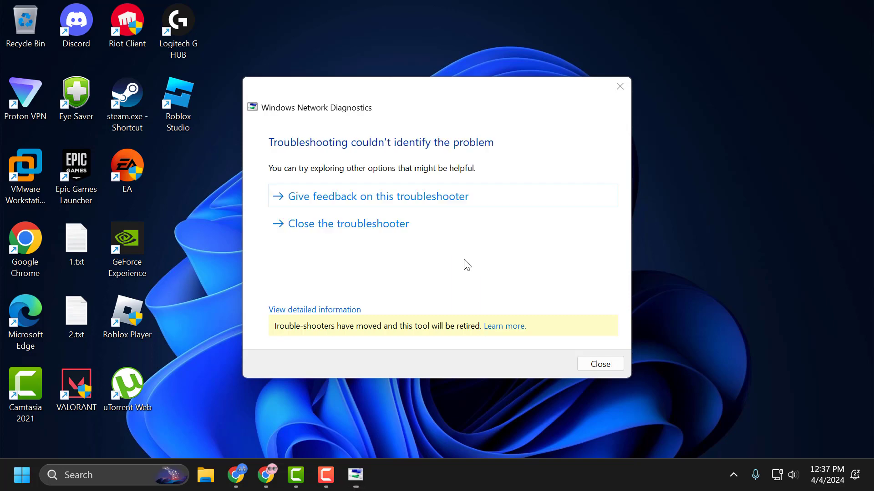
click(335, 225)
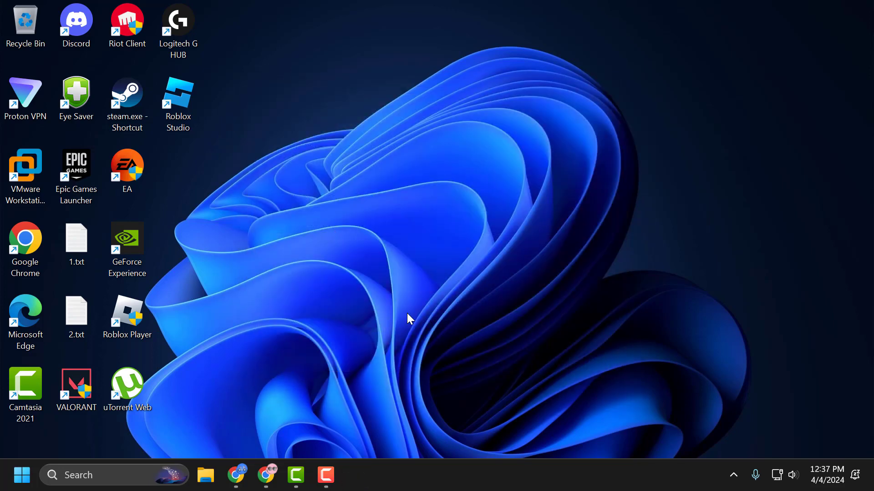